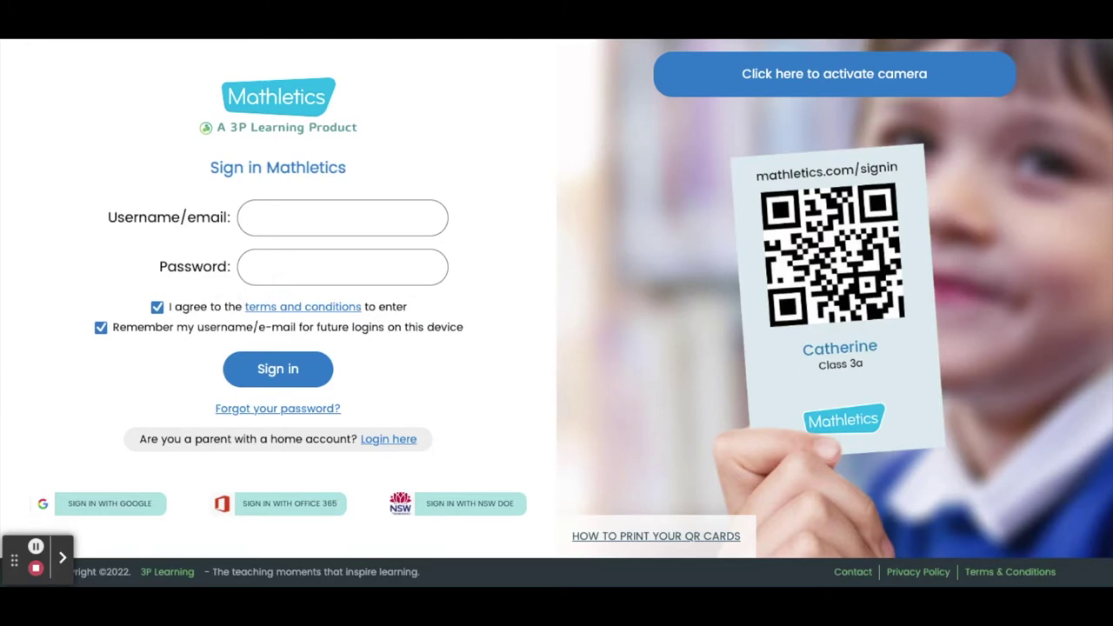
- Click into the Username/email field on the Mathletics sign-in page
{"action": "left_click", "coordinate": [308, 231]}
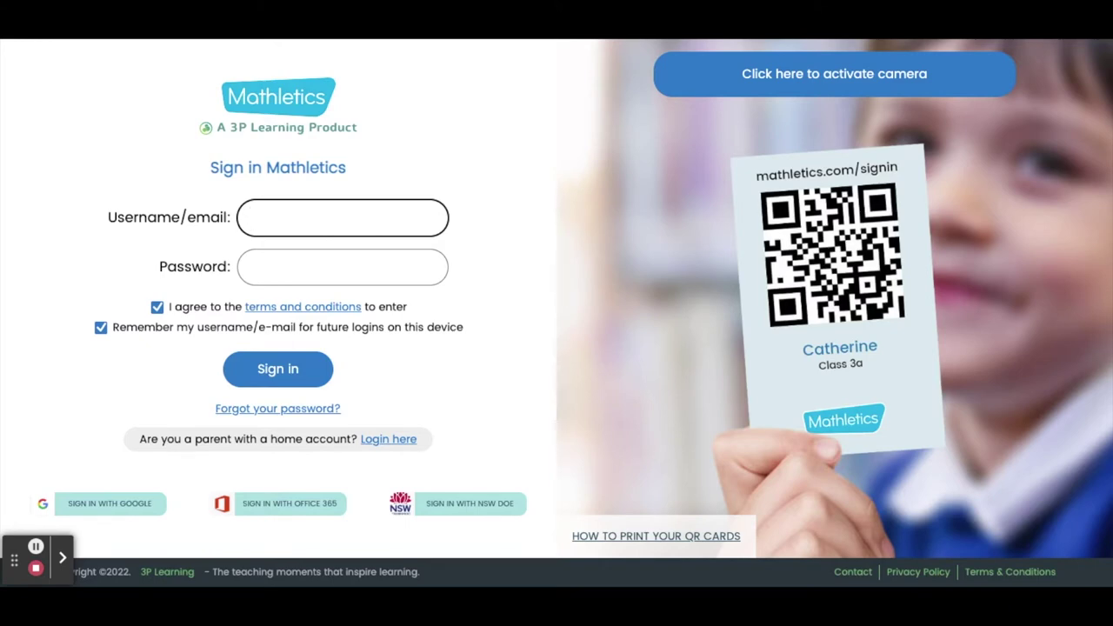
- Paste the student's username, enter the account password and sign in
{"action": "type", "text": "HAA27979"}
{"action": "left_click", "coordinate": [362, 259]}
{"action": "type", "text": "••"}
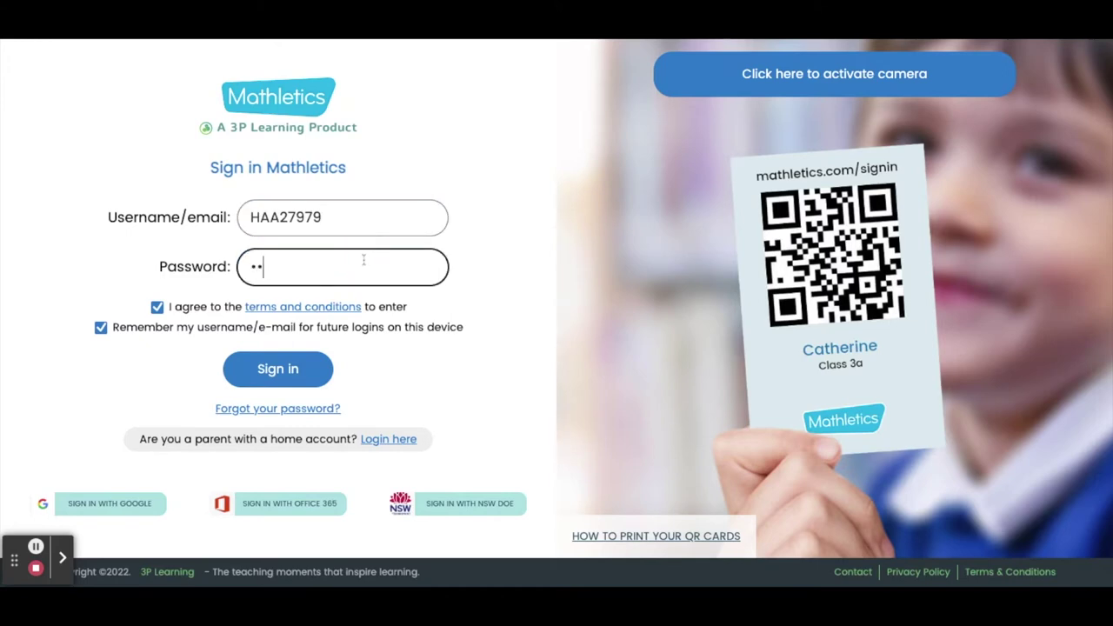
{"action": "type", "text": "•••••"}
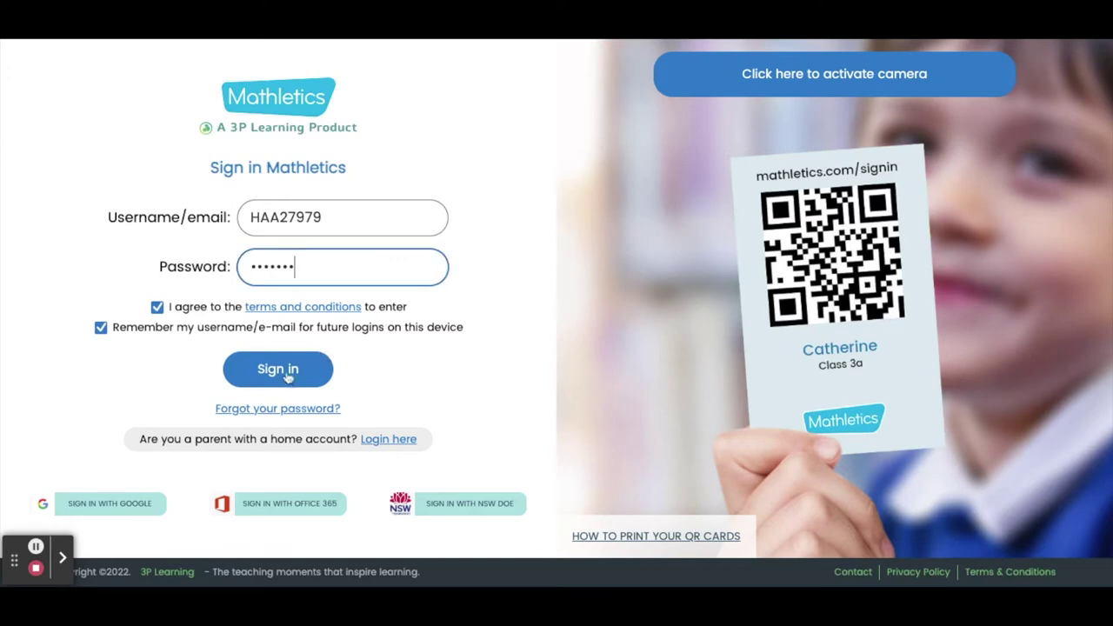
{"action": "left_click", "coordinate": [280, 379]}
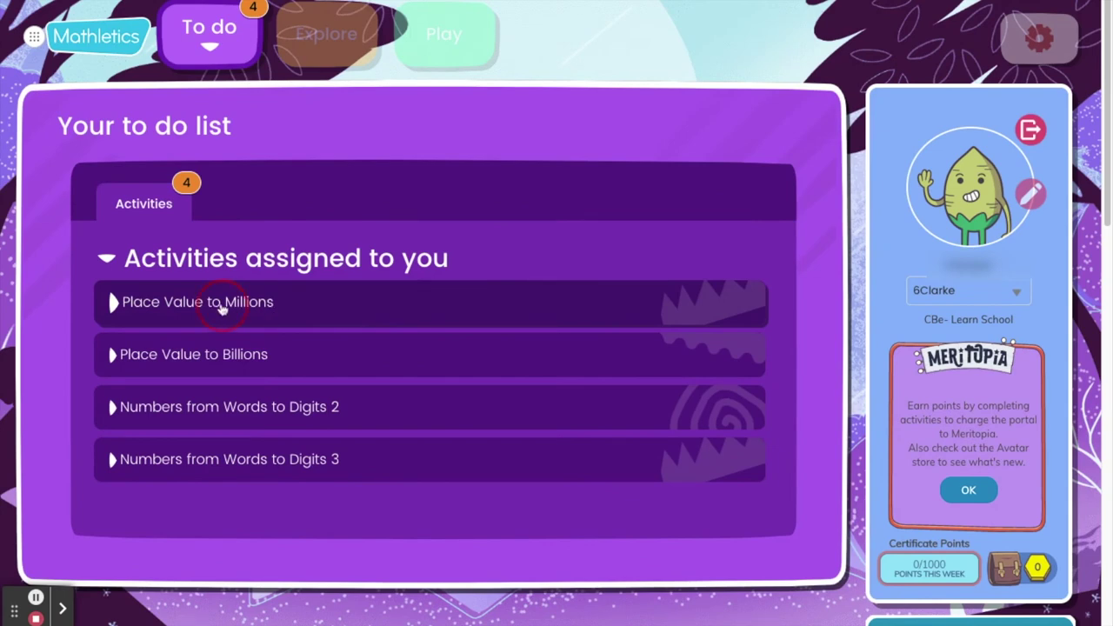
- Open the Place Value to Millions activity from the To do list
{"action": "left_click", "coordinate": [220, 307]}
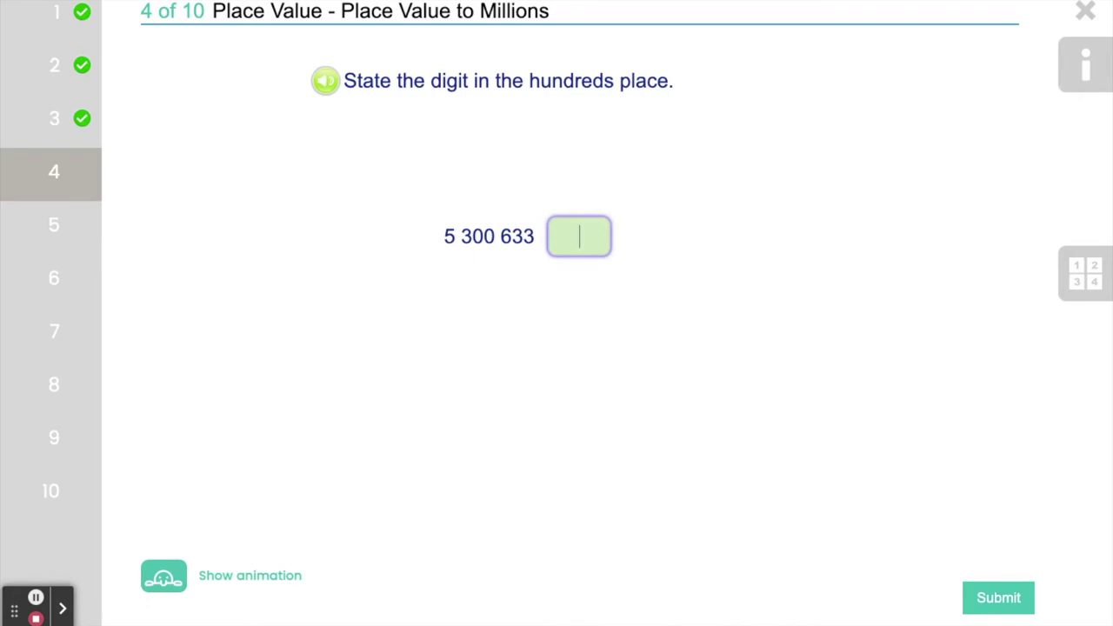
- Answer questions 4, 5 and 6 with 6, 9 and 5, advancing to question 7
{"action": "type", "text": "6"}
{"action": "key", "text": "Return"}
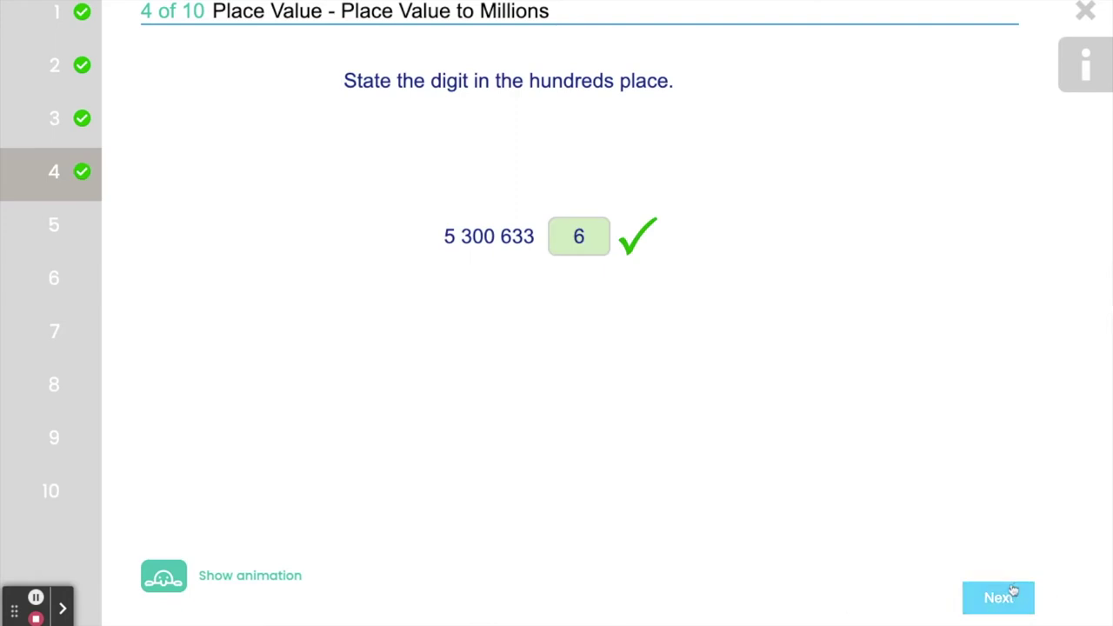
{"action": "left_click", "coordinate": [1012, 594]}
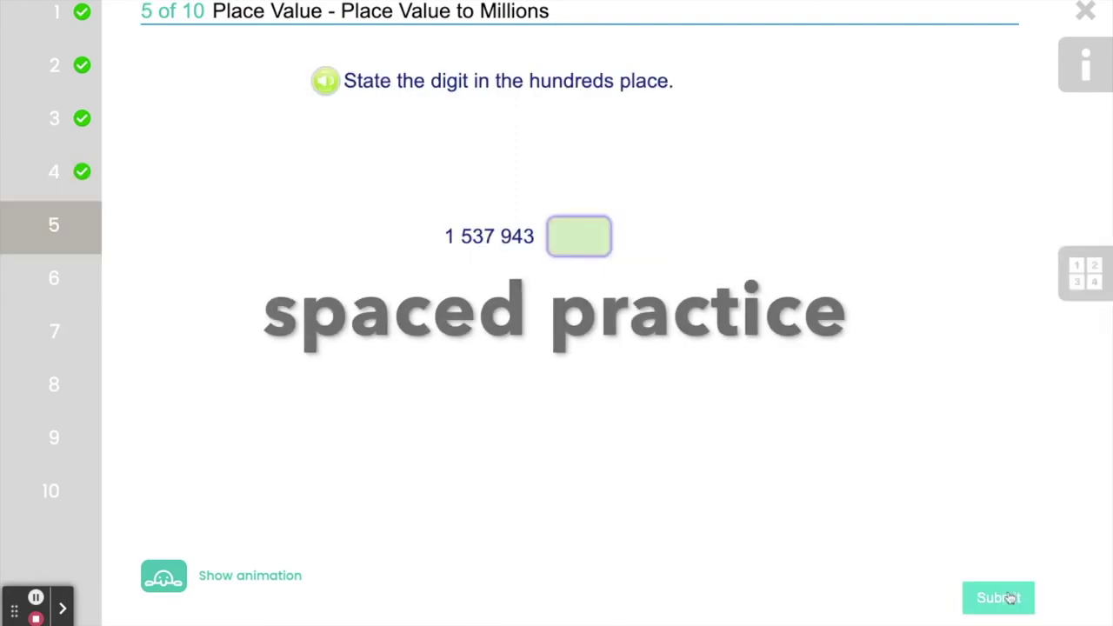
{"action": "type", "text": "9"}
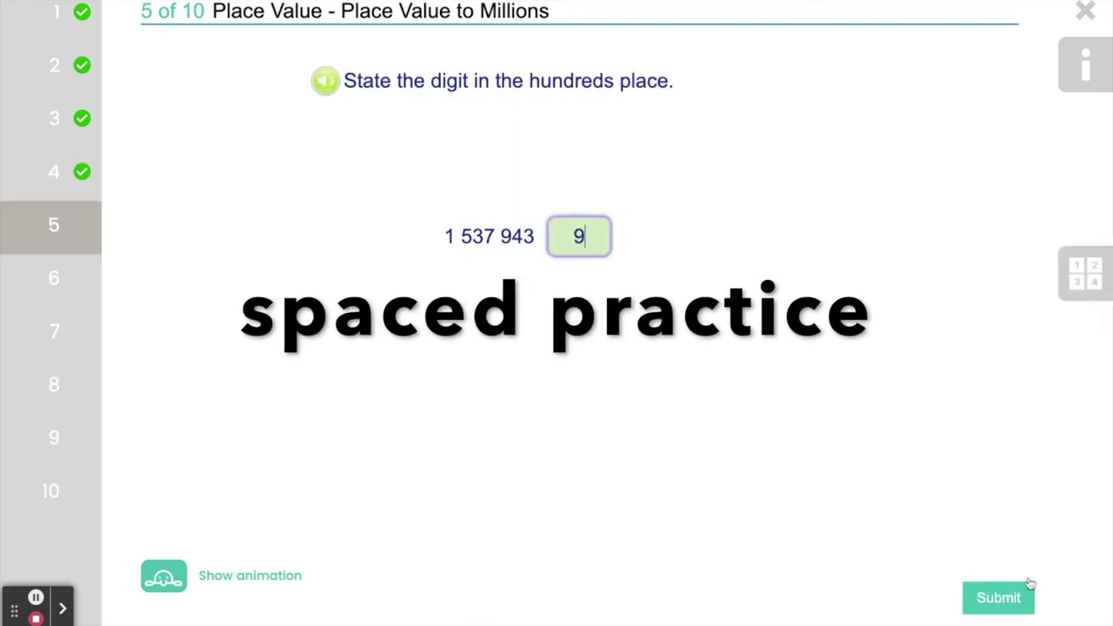
{"action": "left_click", "coordinate": [989, 599]}
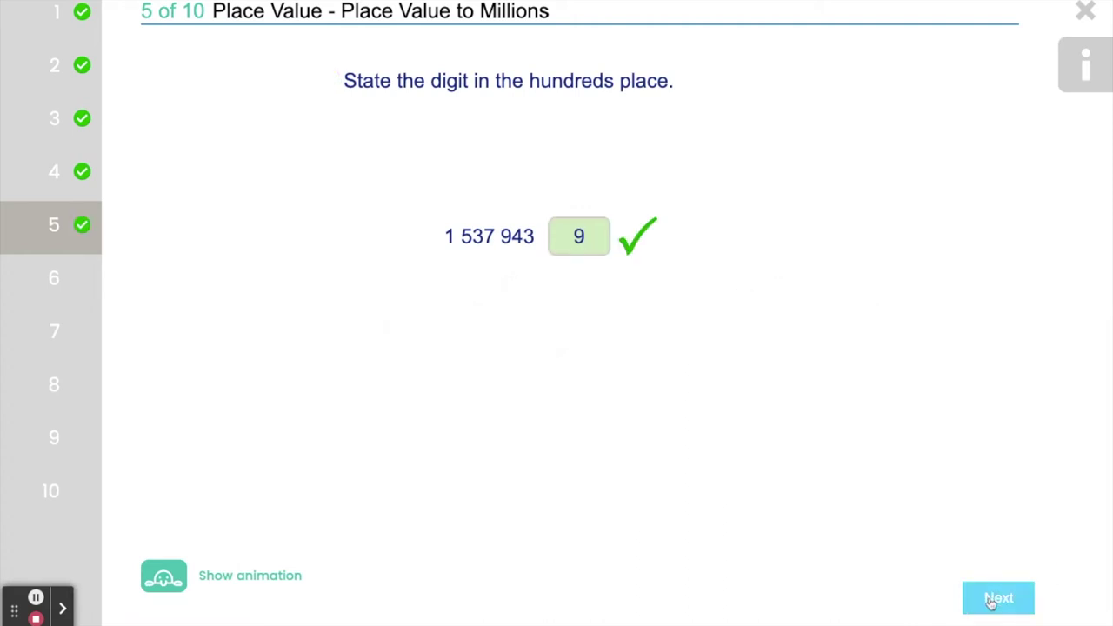
{"action": "left_click", "coordinate": [995, 600]}
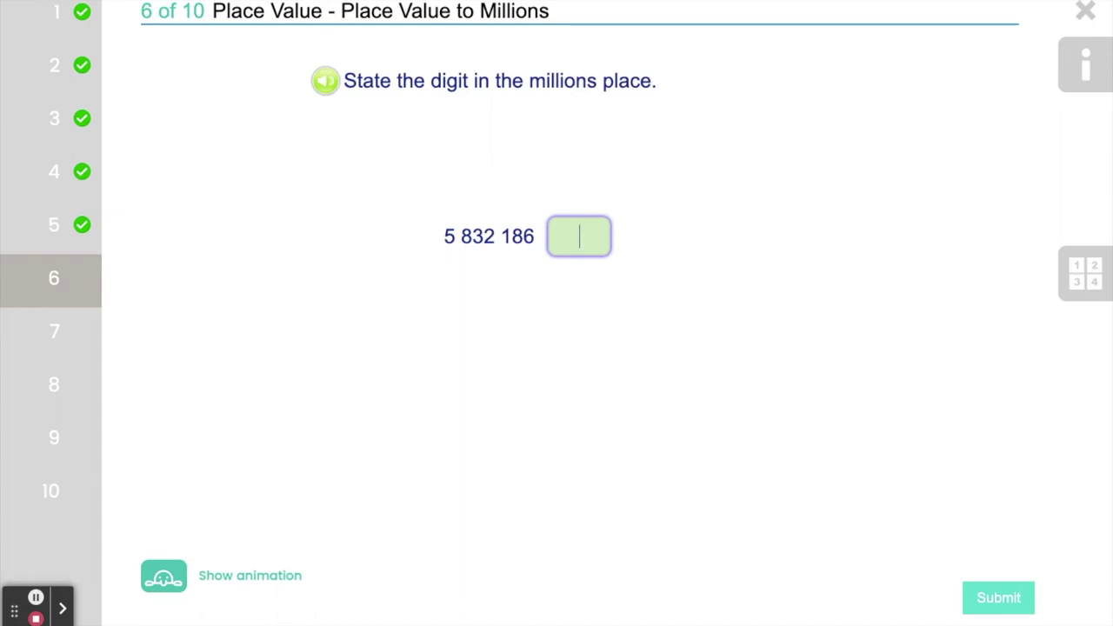
{"action": "type", "text": "5"}
{"action": "left_click", "coordinate": [998, 598]}
{"action": "left_click", "coordinate": [997, 599]}
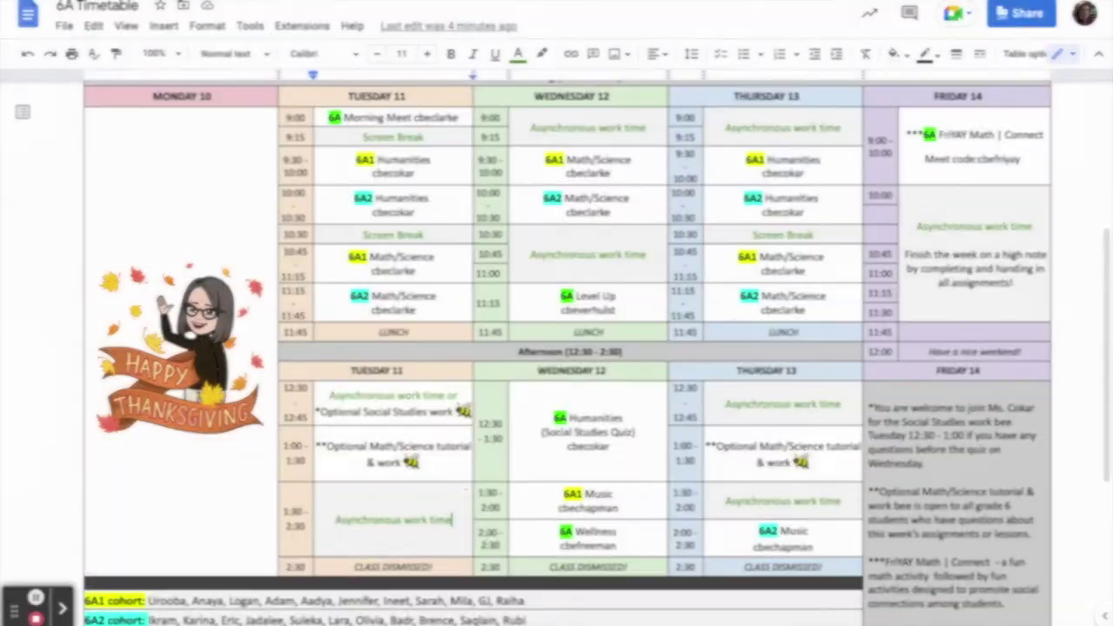
- Paste the Mathletics logo into the Tuesday 1:30, Wednesday 10:45 and Thursday 12:30 cells
{"action": "key", "text": "ctrl+v"}
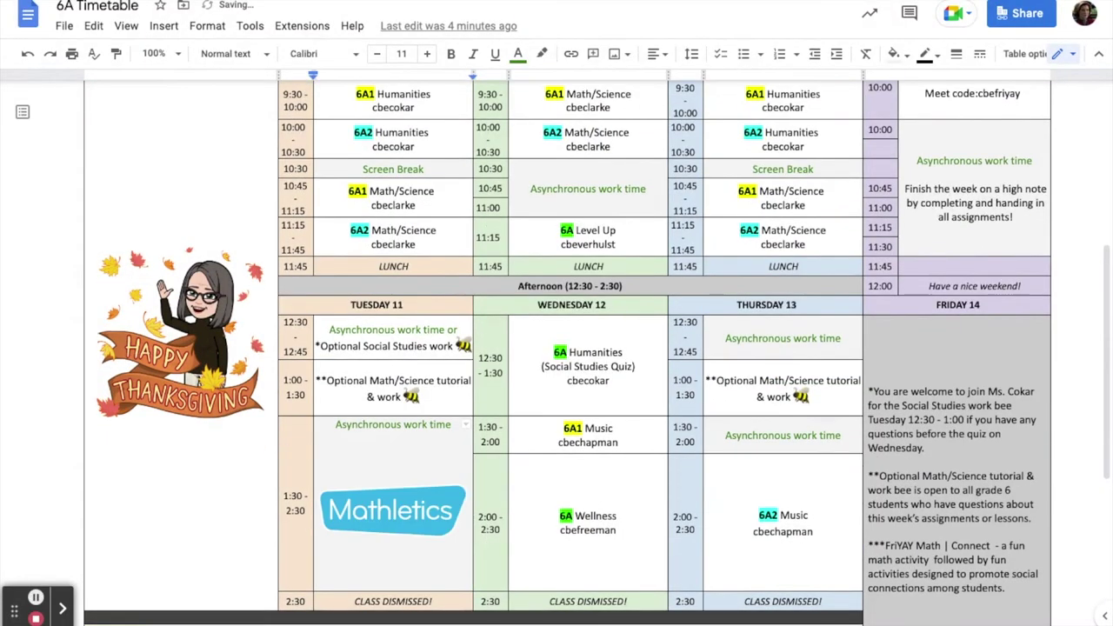
{"action": "left_click", "coordinate": [842, 338]}
{"action": "left_click", "coordinate": [659, 185]}
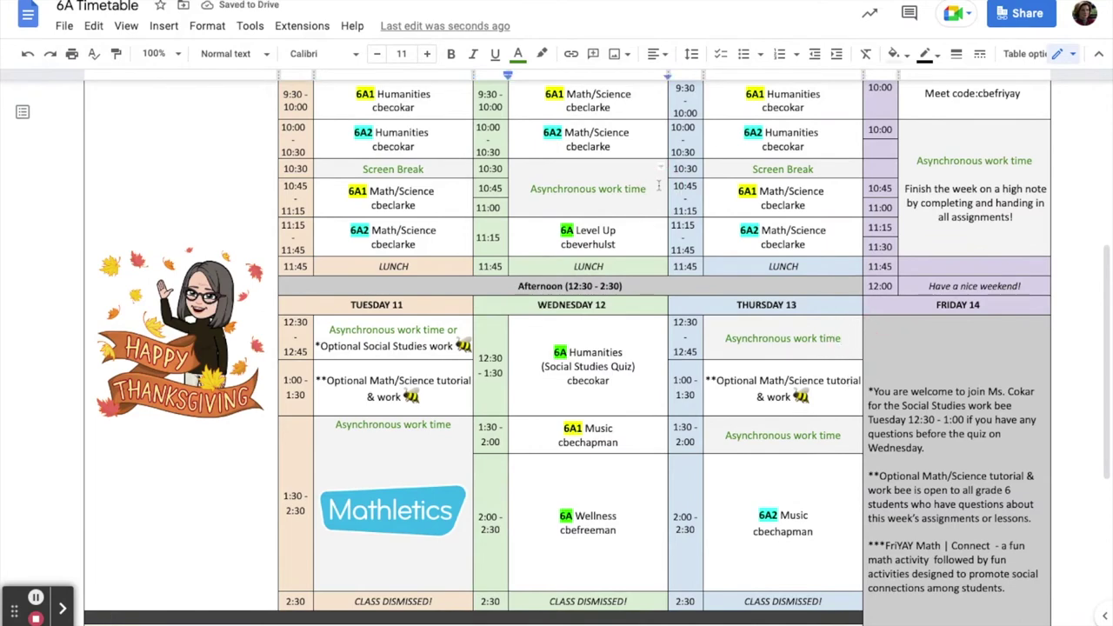
{"action": "key", "text": "ctrl+v"}
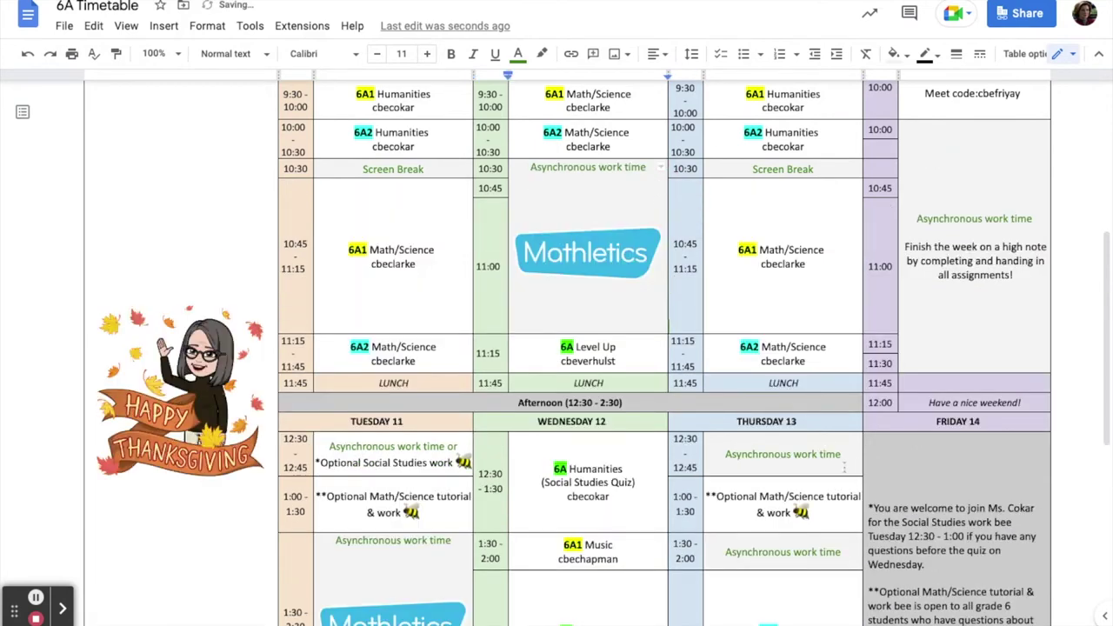
{"action": "left_click", "coordinate": [847, 454]}
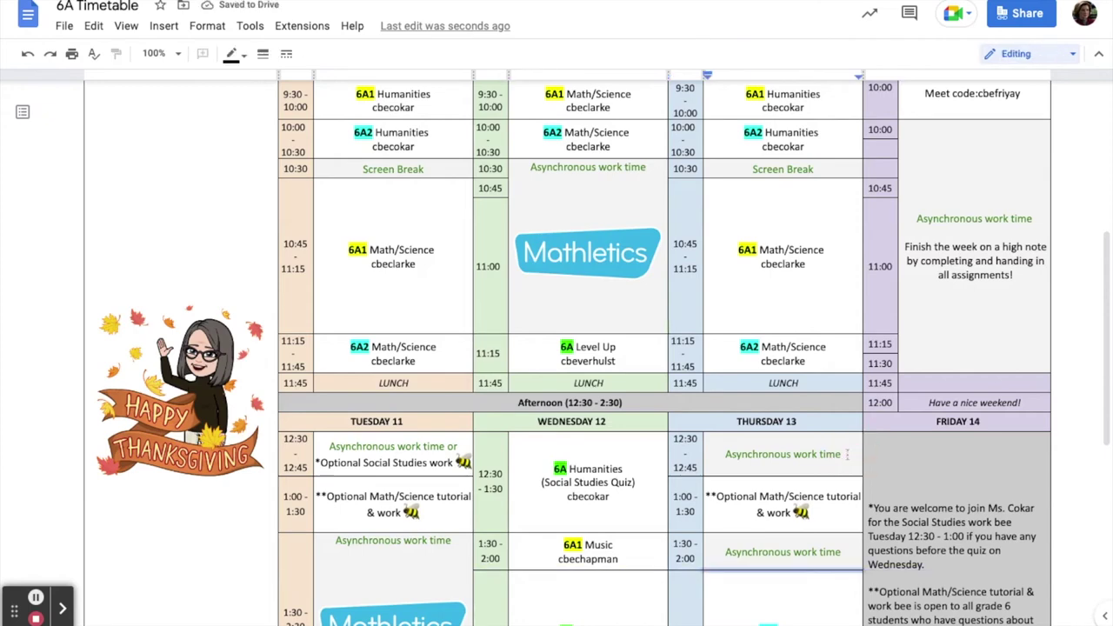
{"action": "left_click", "coordinate": [845, 454]}
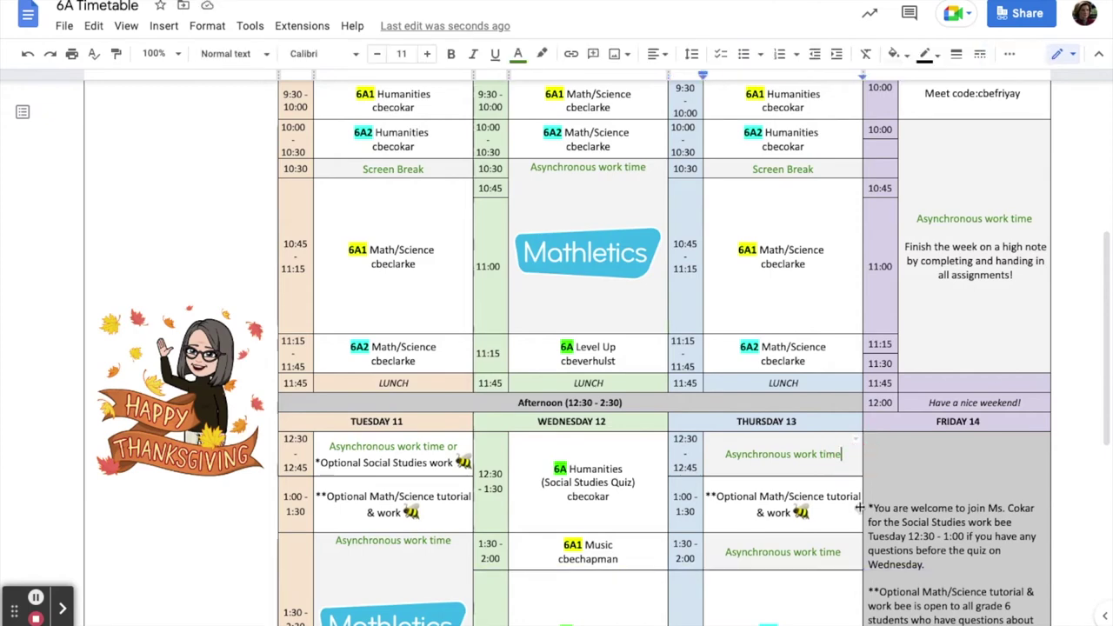
{"action": "key", "text": "ctrl+v"}
{"action": "scroll", "coordinate": [860, 500], "scroll_direction": "down", "scroll_amount": 3}
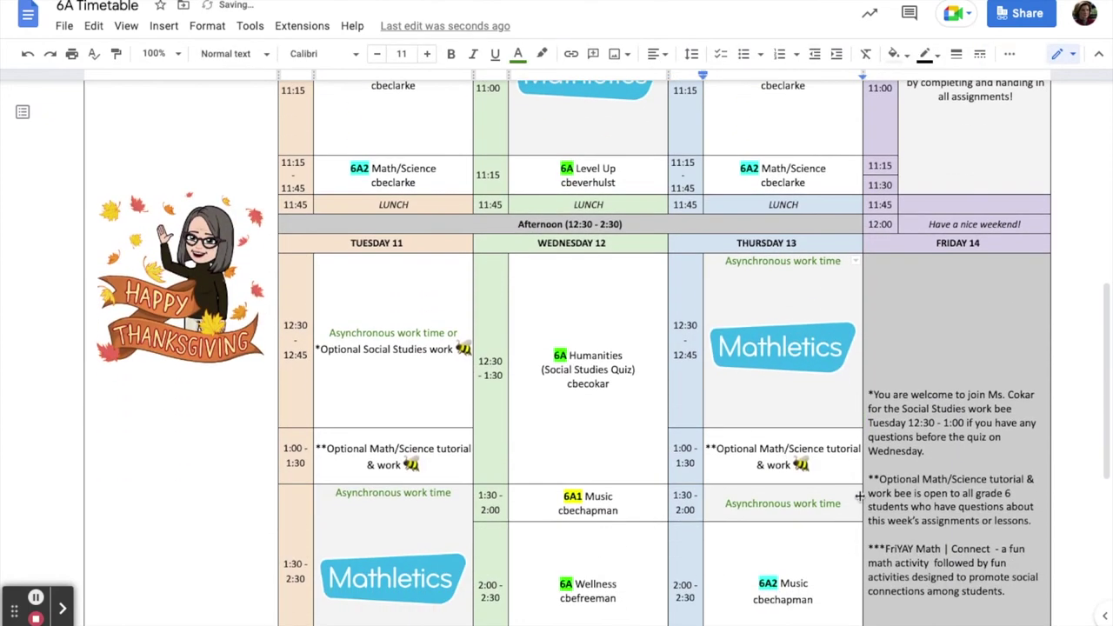
{"action": "scroll", "coordinate": [859, 495], "scroll_direction": "down", "scroll_amount": 1}
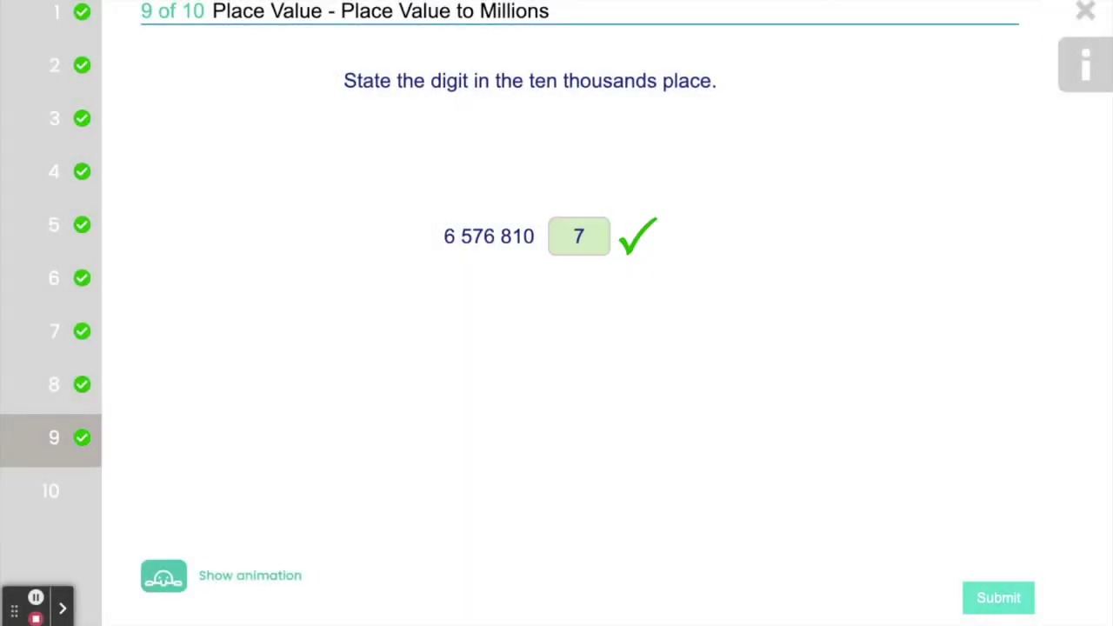
- Answer question 10 with 1 and finish the quiz with 10 out of 10
{"action": "left_click", "coordinate": [998, 597]}
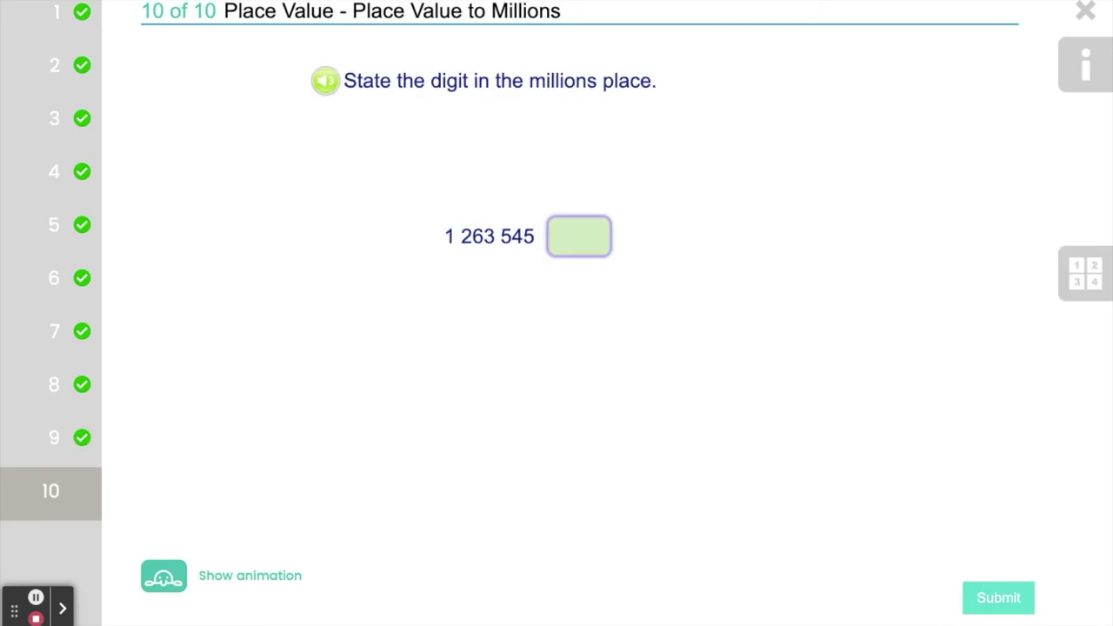
{"action": "left_click", "coordinate": [999, 598]}
{"action": "left_click", "coordinate": [998, 598]}
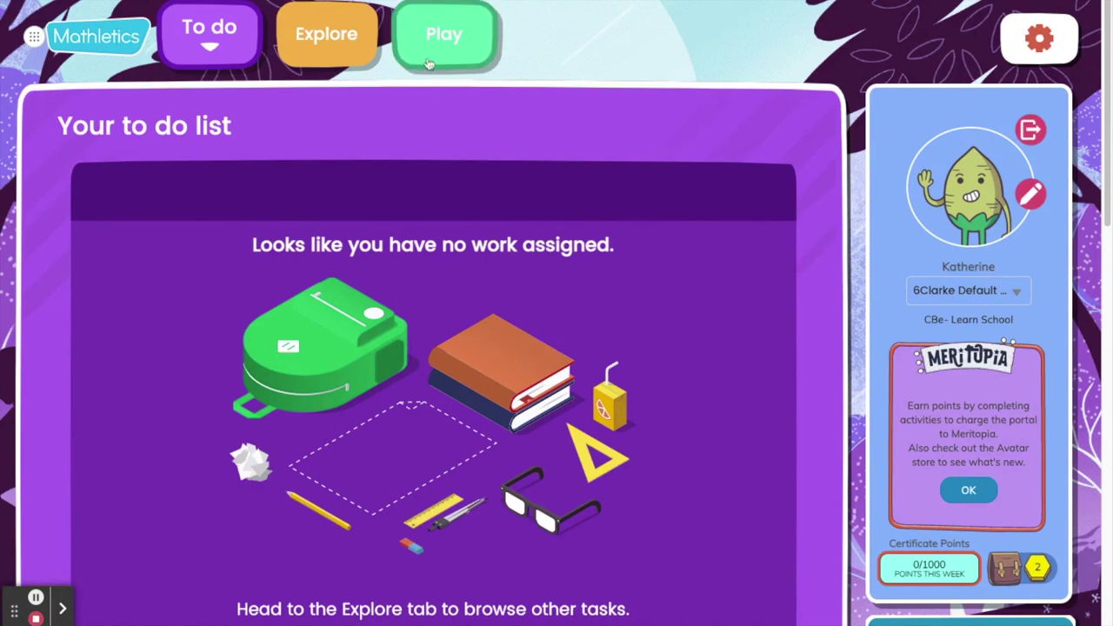
- Start a Live Mathletics race from the Play tab and answer a sum with 210
{"action": "left_click", "coordinate": [446, 39]}
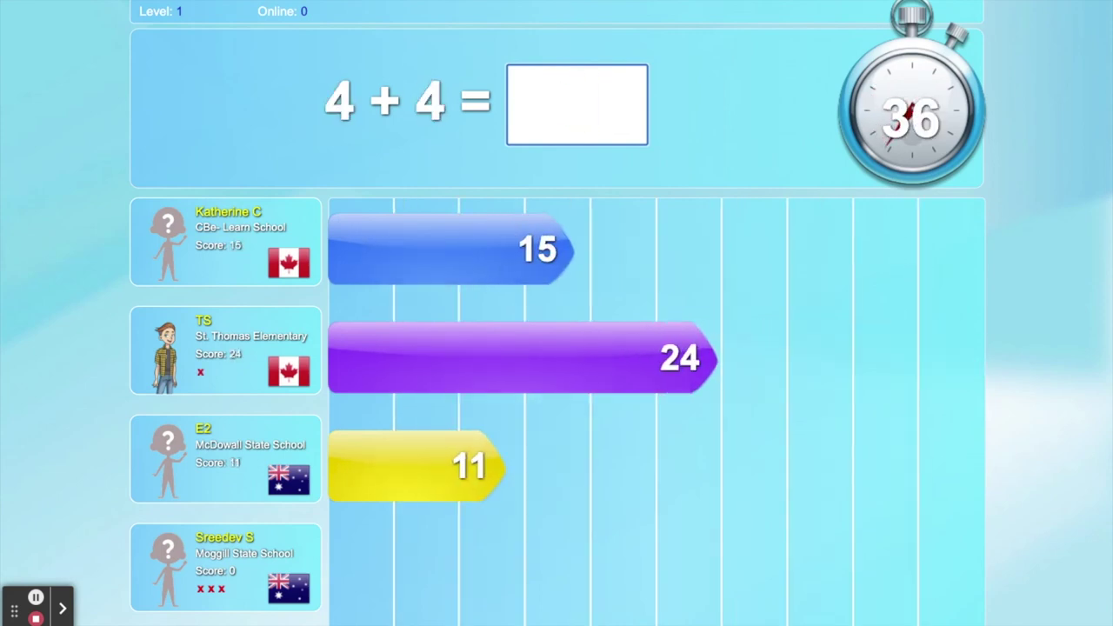
{"action": "type", "text": "2"}
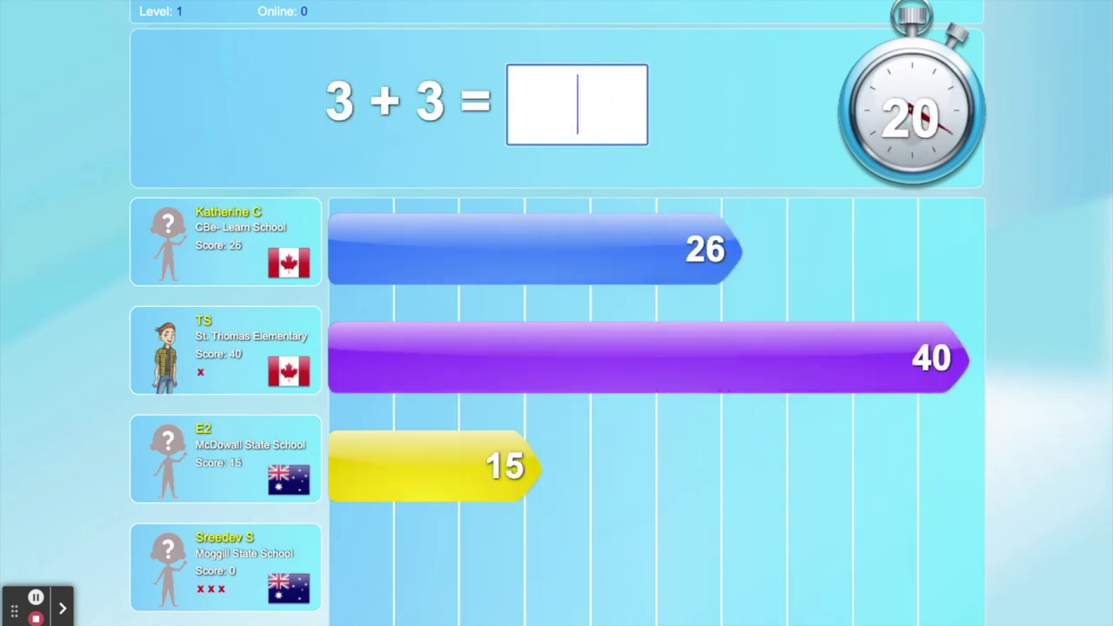
{"action": "type", "text": "10"}
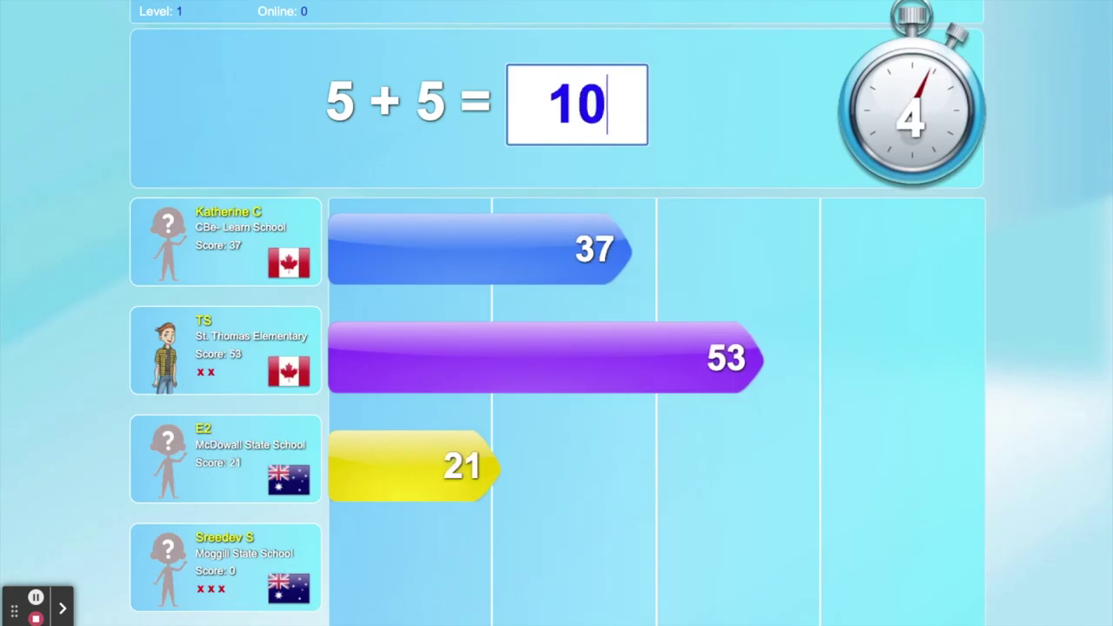